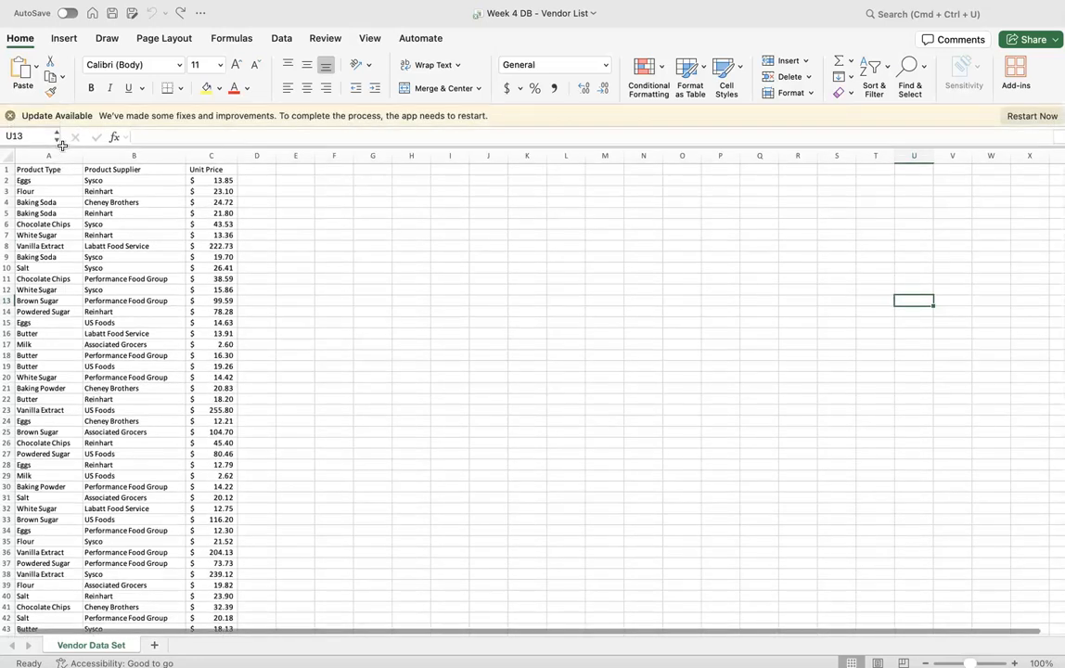
# Dismiss the update notice and sort the vendor data in A1:C85 by Product Type, on values, in A to Z order
pyautogui.click(11, 116)
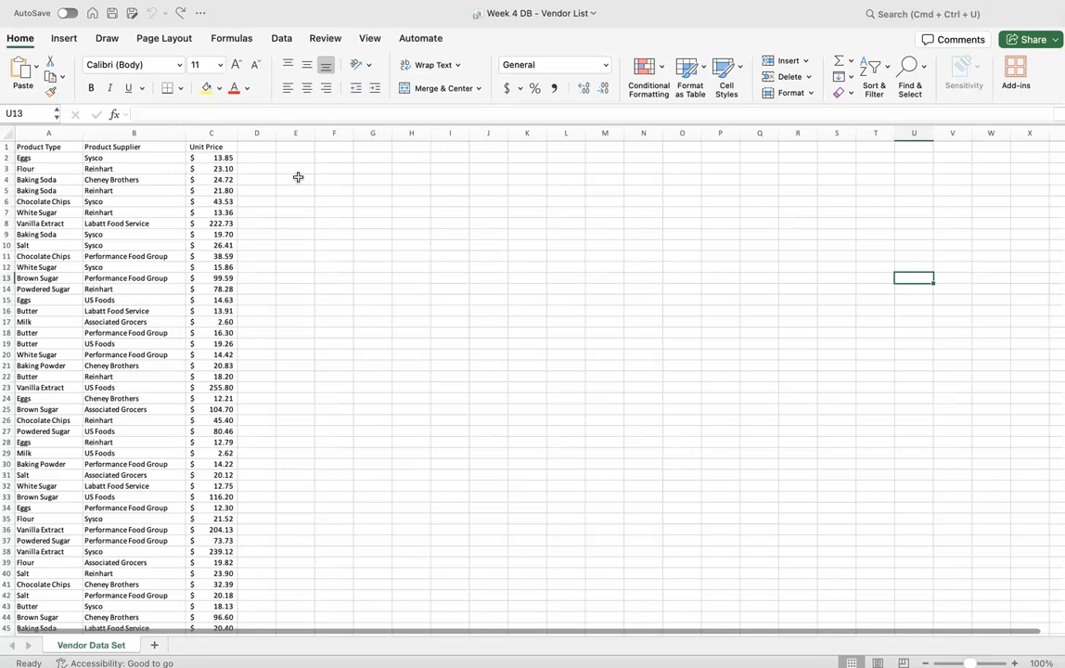
pyautogui.click(55, 149)
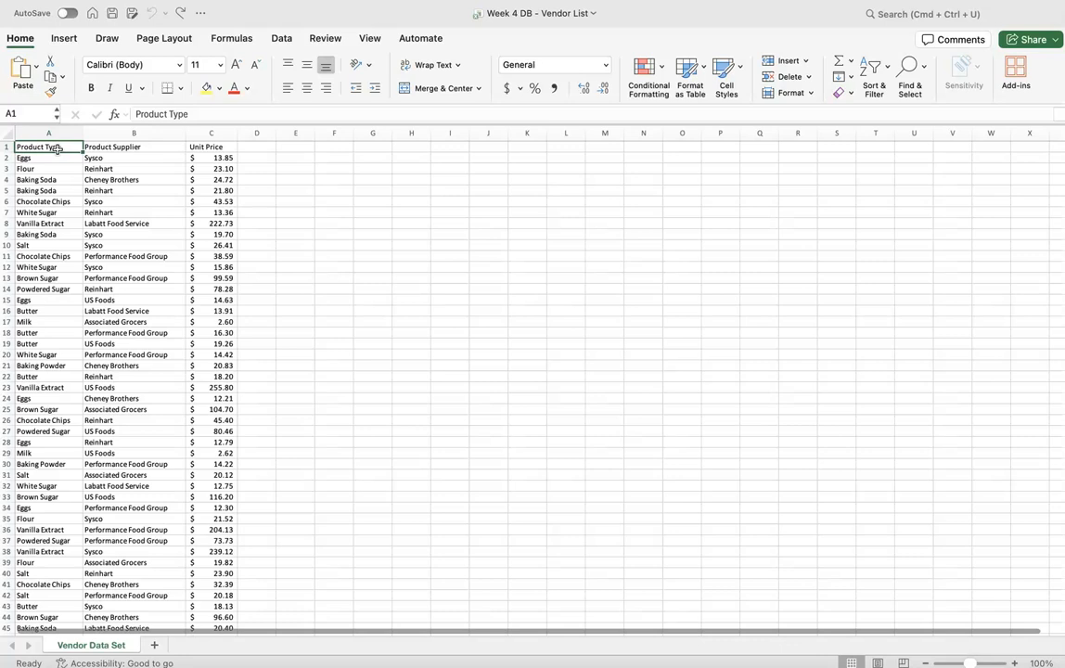
pyautogui.moveTo(57, 148); pyautogui.dragTo(218, 604)
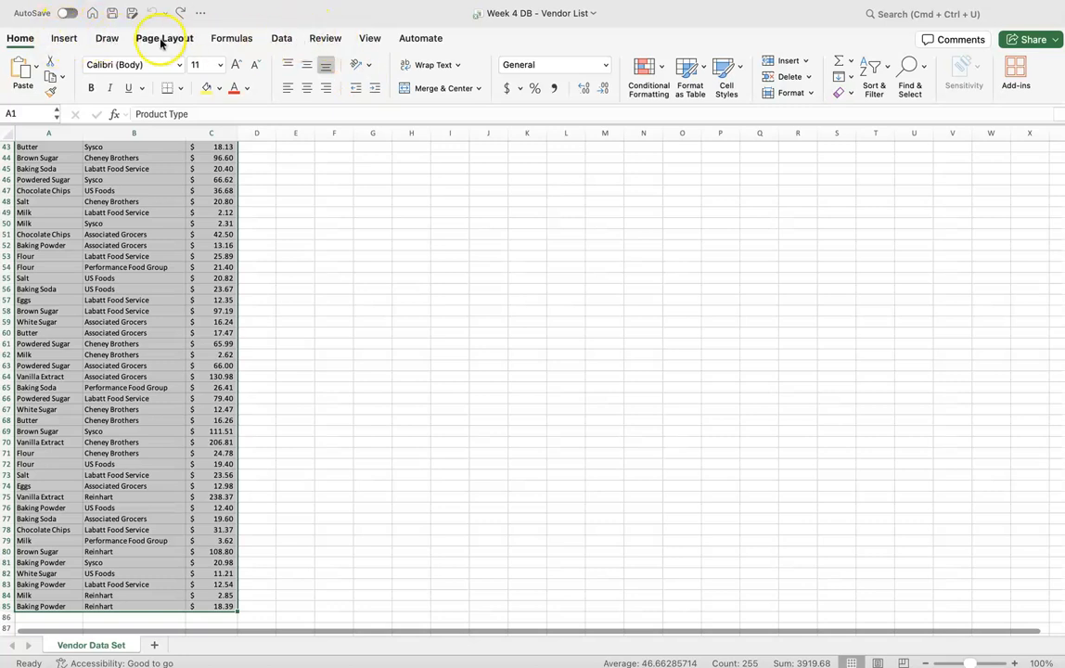
pyautogui.click(281, 39)
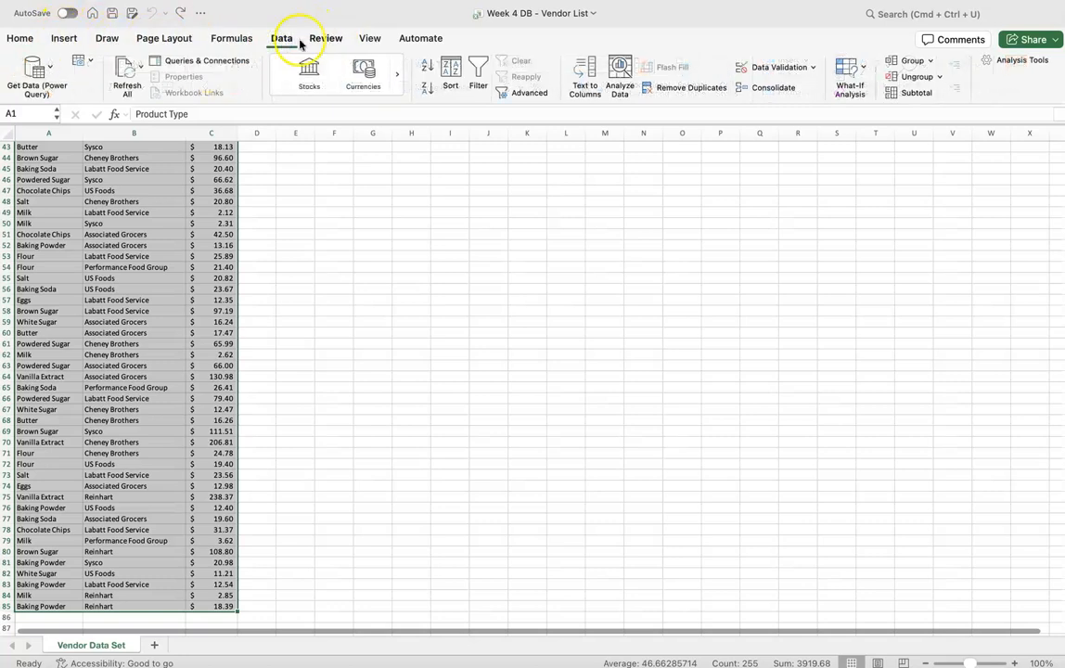
pyautogui.click(448, 71)
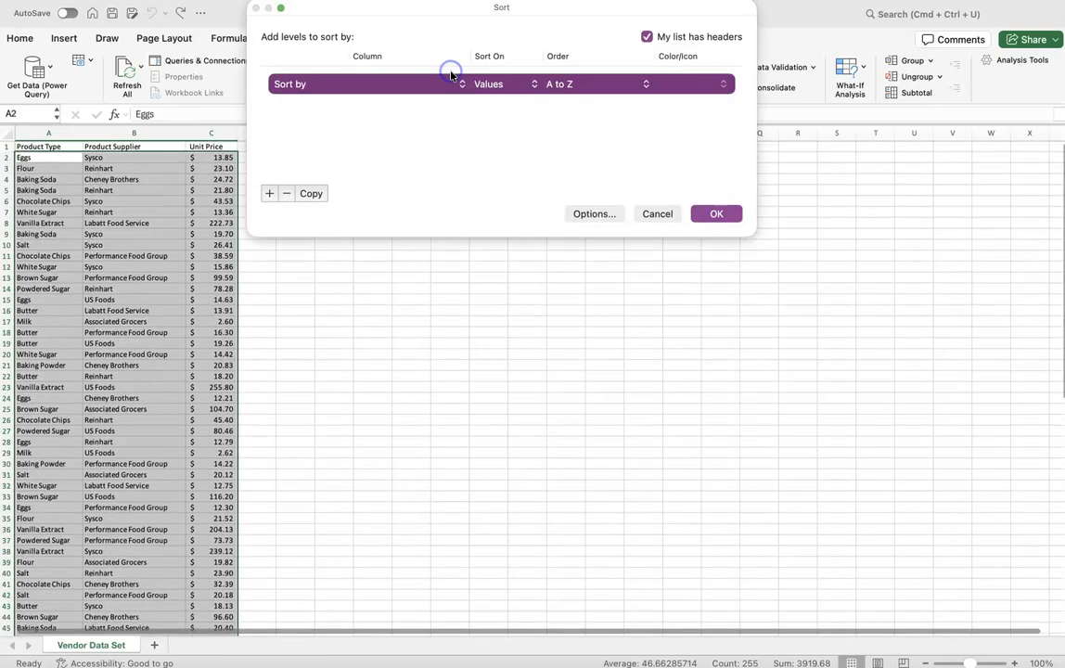
pyautogui.click(397, 86)
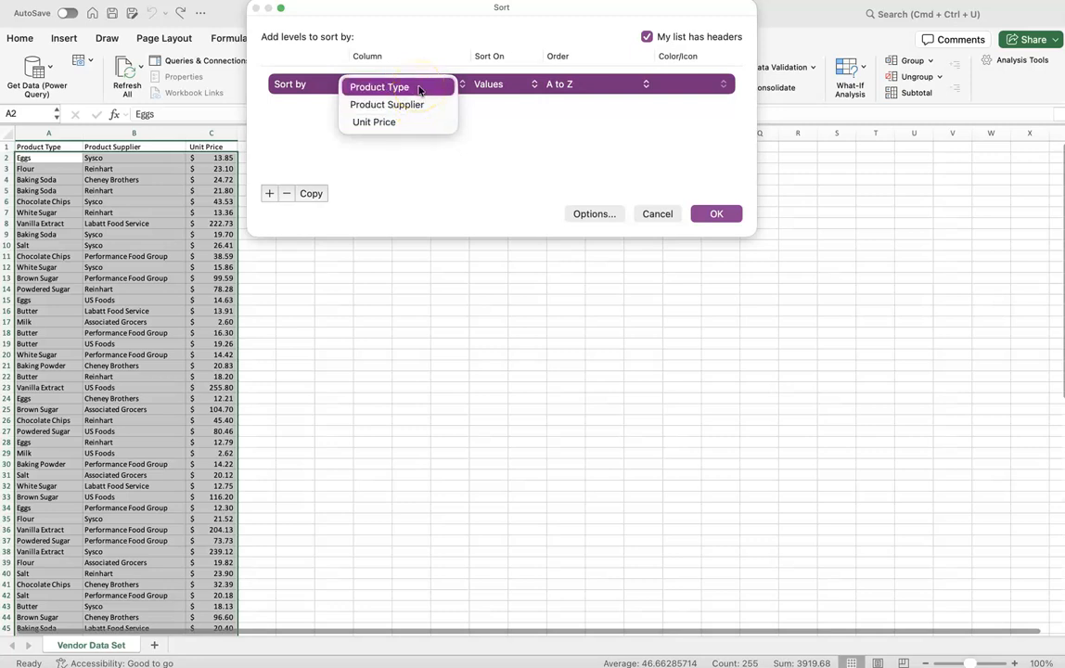
pyautogui.click(419, 87)
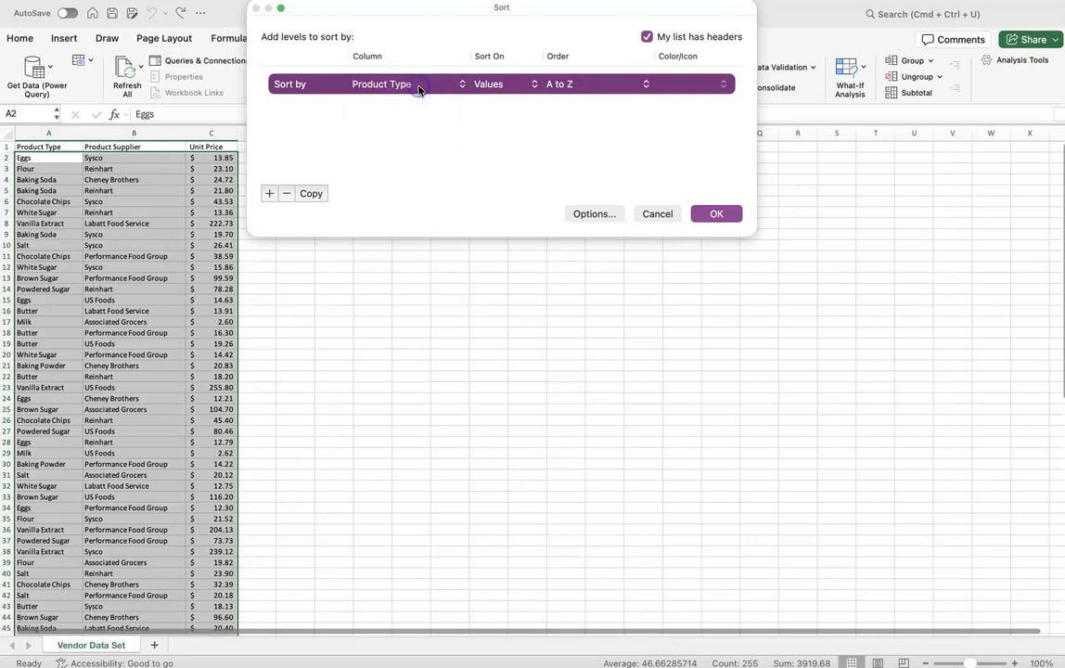
pyautogui.click(487, 89)
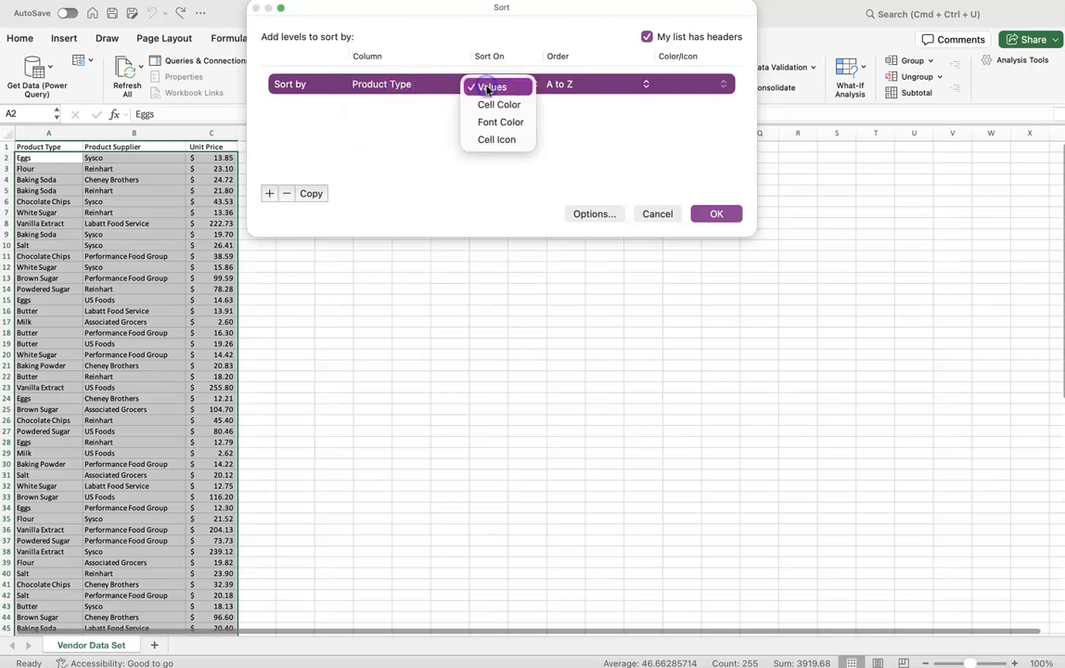
pyautogui.click(487, 89)
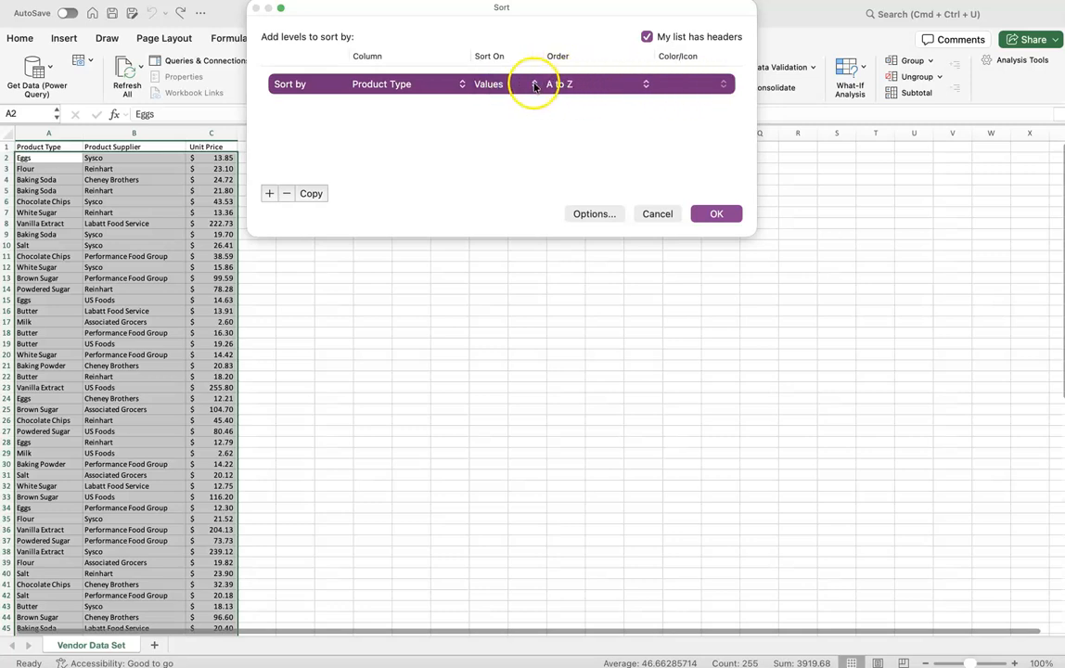
pyautogui.click(717, 212)
pyautogui.click(383, 246)
pyautogui.scroll(-20, 211, 350)
pyautogui.scroll(20, 210, 347)
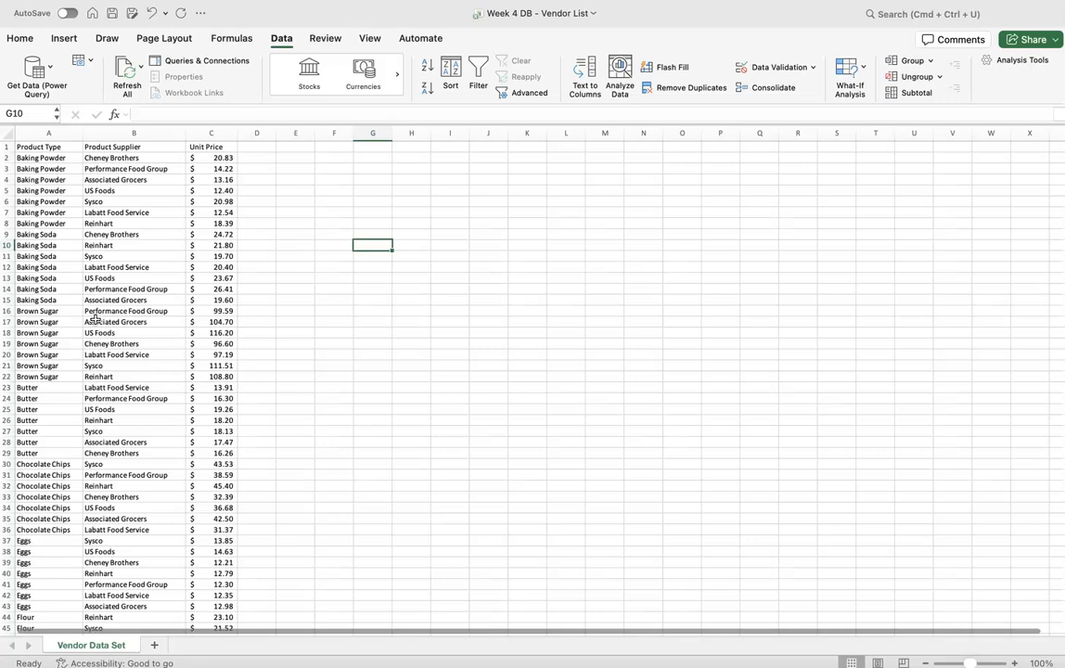
# Add filters to the header row cells Product Type, Product Supplier and Unit Price
pyautogui.click(61, 146)
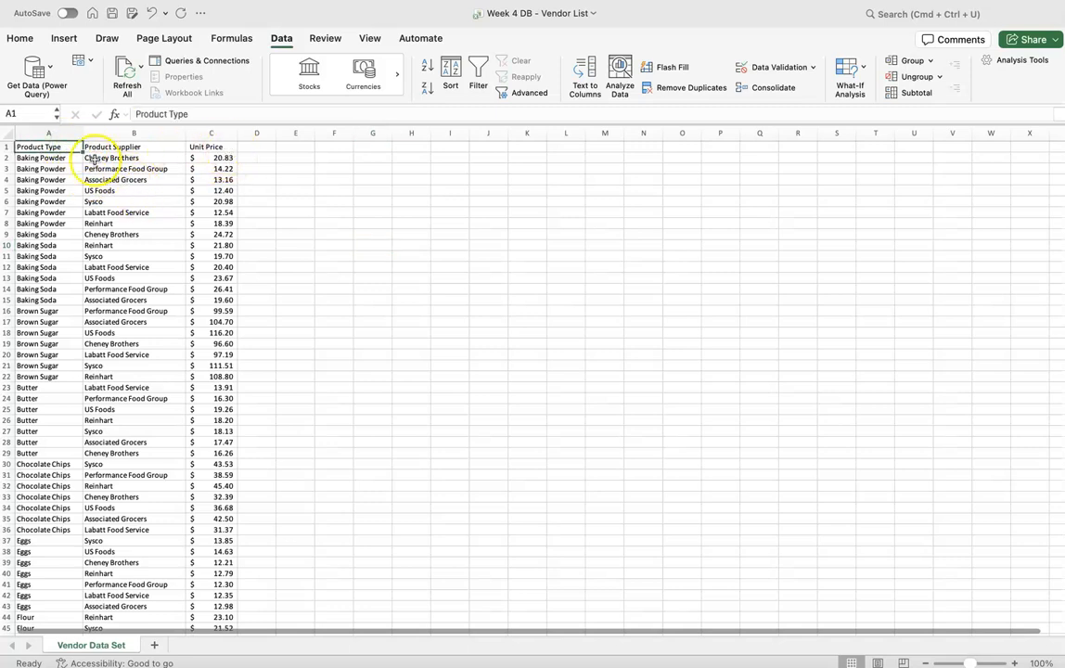
pyautogui.moveTo(72, 148); pyautogui.dragTo(214, 147)
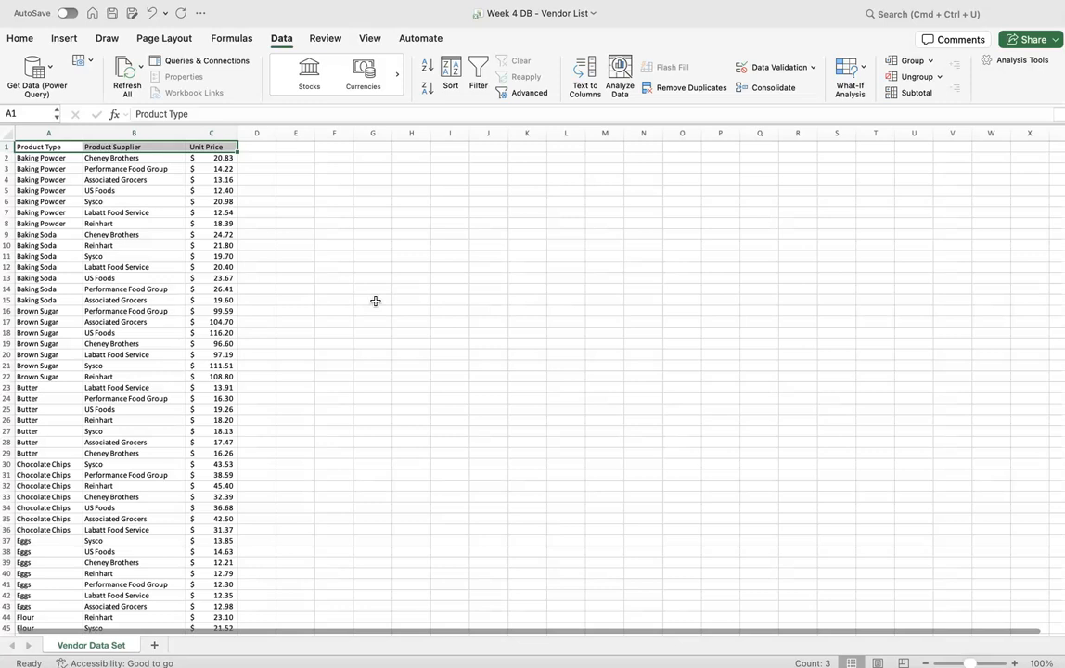
pyautogui.click(483, 83)
pyautogui.click(289, 210)
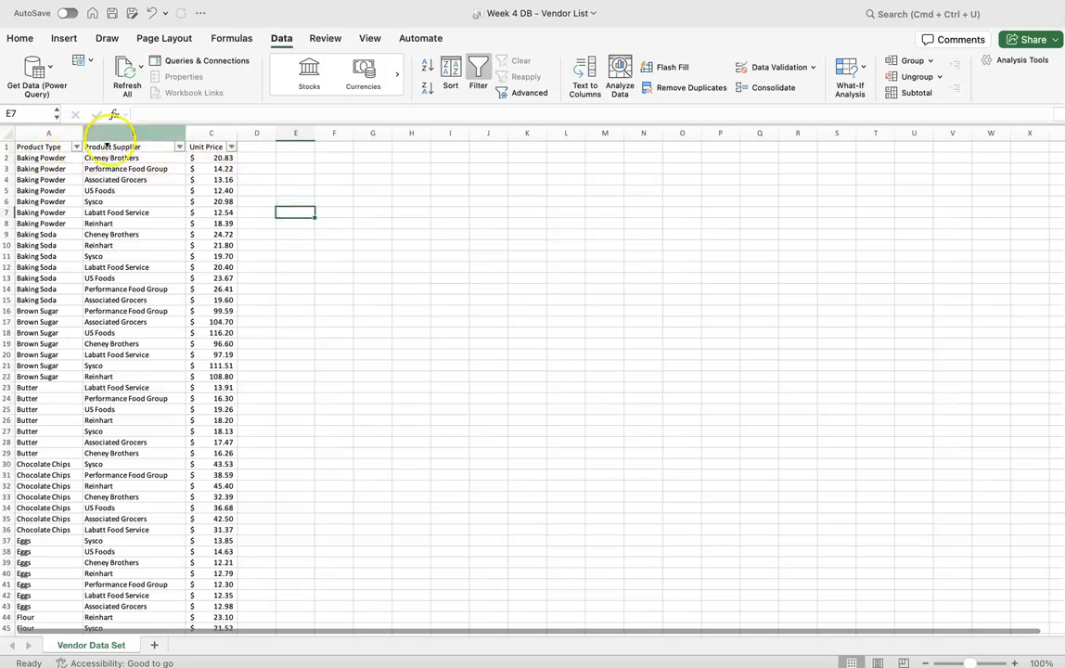
# Sort the Product Type column in descending order through its header filter and check the sort-by-color options
pyautogui.click(76, 147)
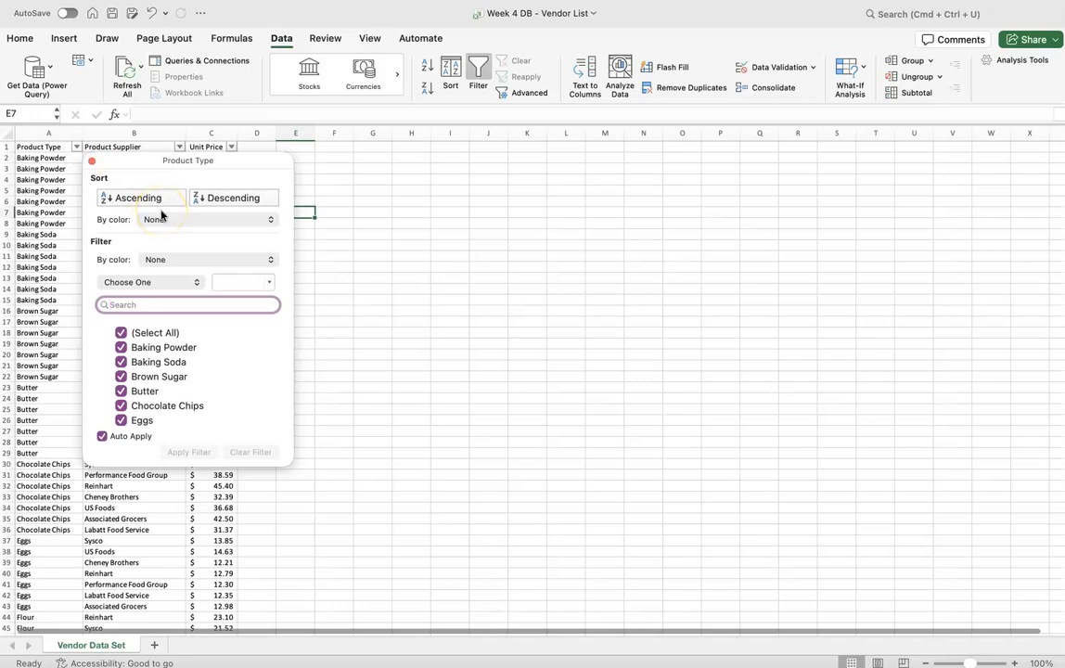
pyautogui.click(217, 201)
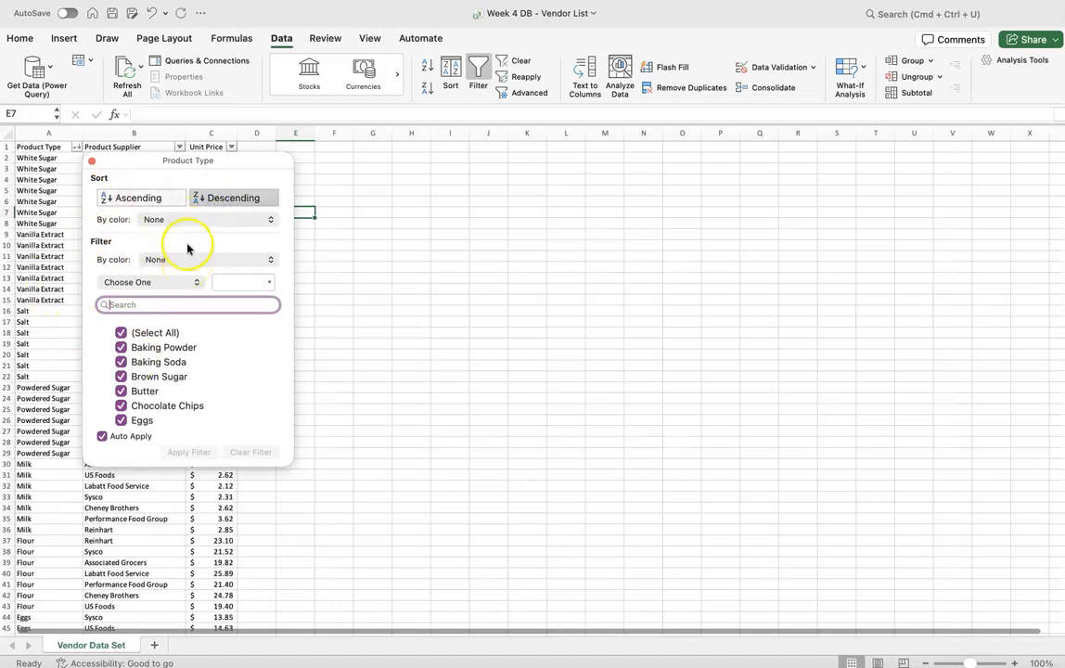
pyautogui.click(211, 221)
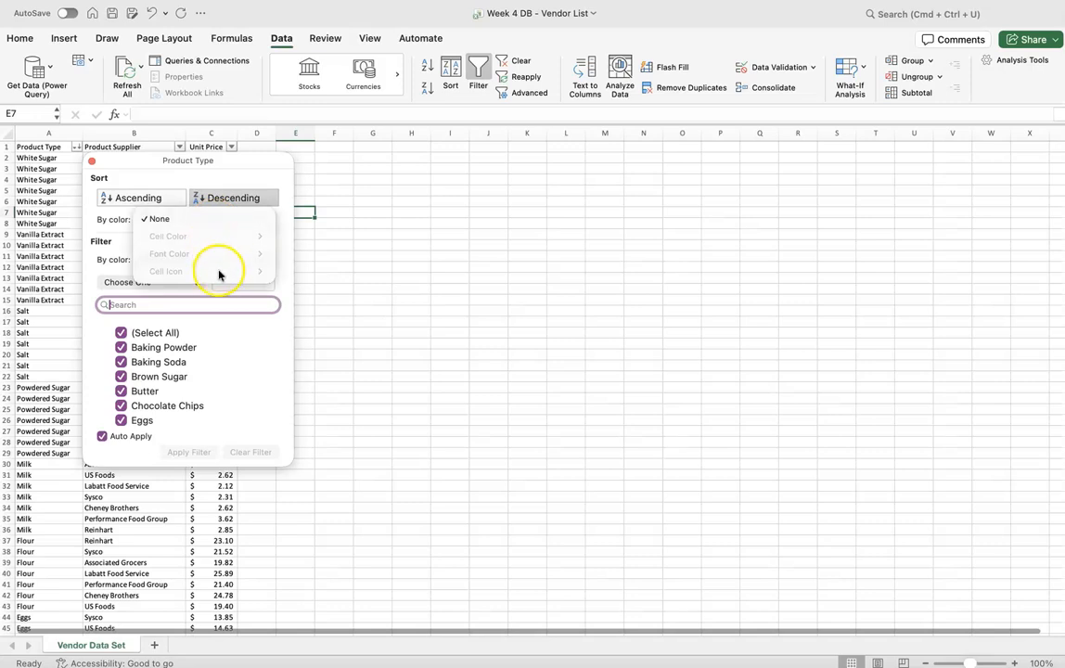
pyautogui.click(220, 219)
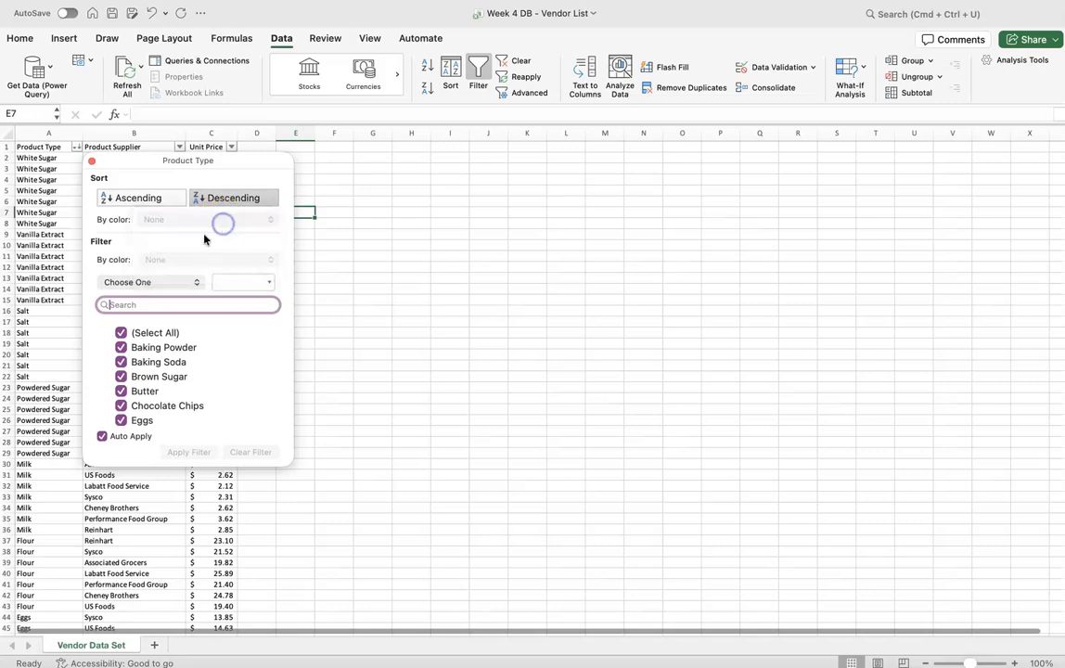
# Filter the Product Type column to entries that begin with Eggs
pyautogui.click(159, 281)
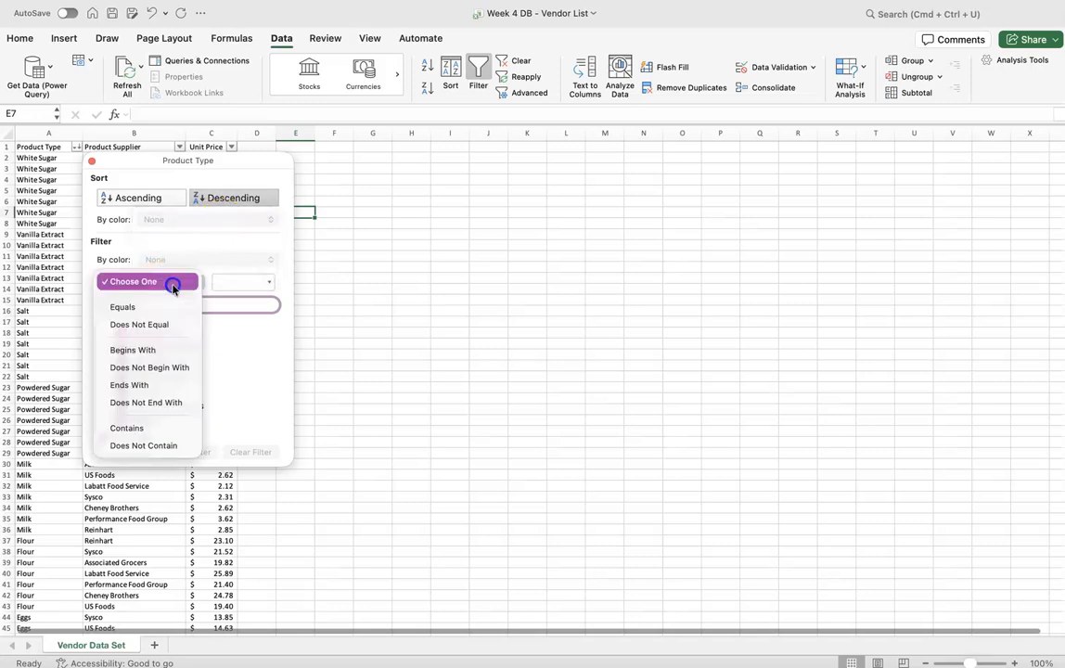
pyautogui.click(171, 354)
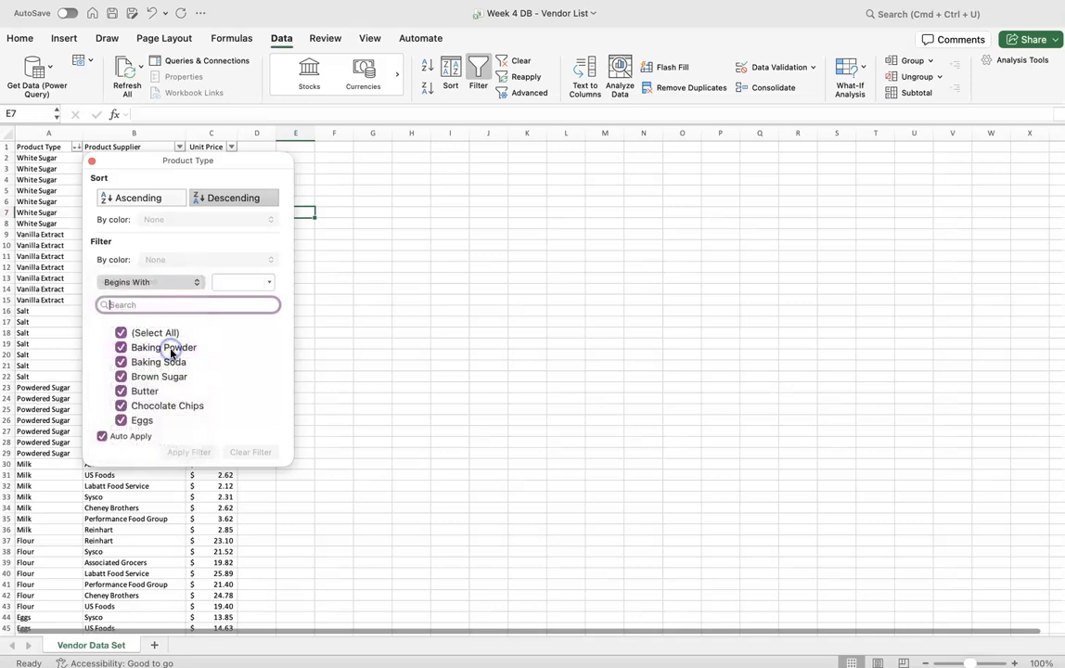
pyautogui.click(240, 280)
pyautogui.click(269, 283)
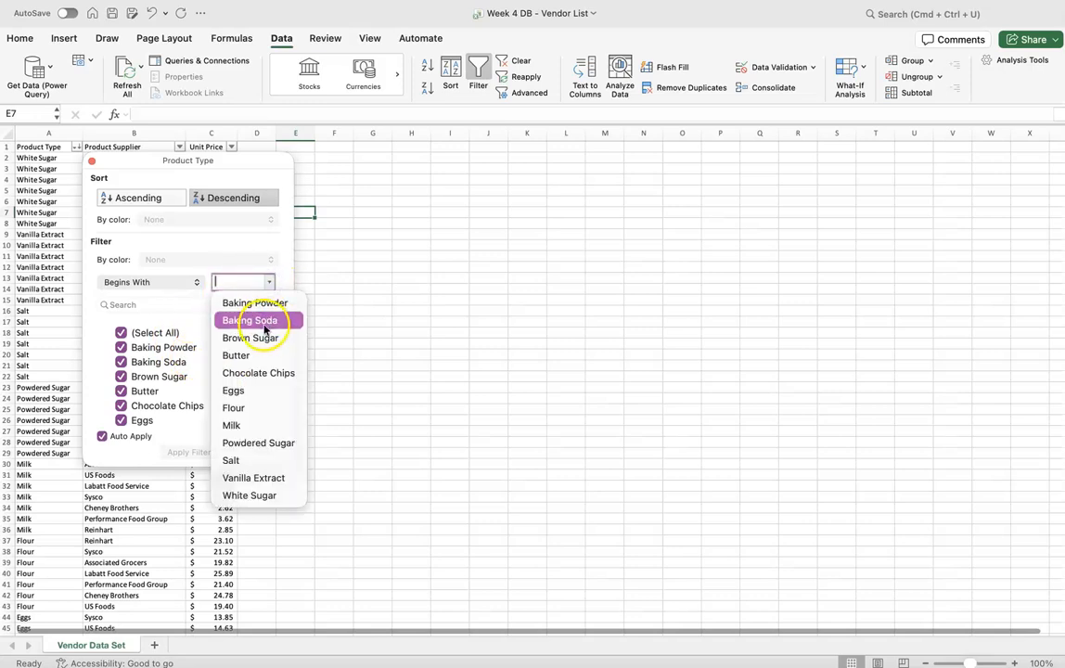
pyautogui.click(234, 391)
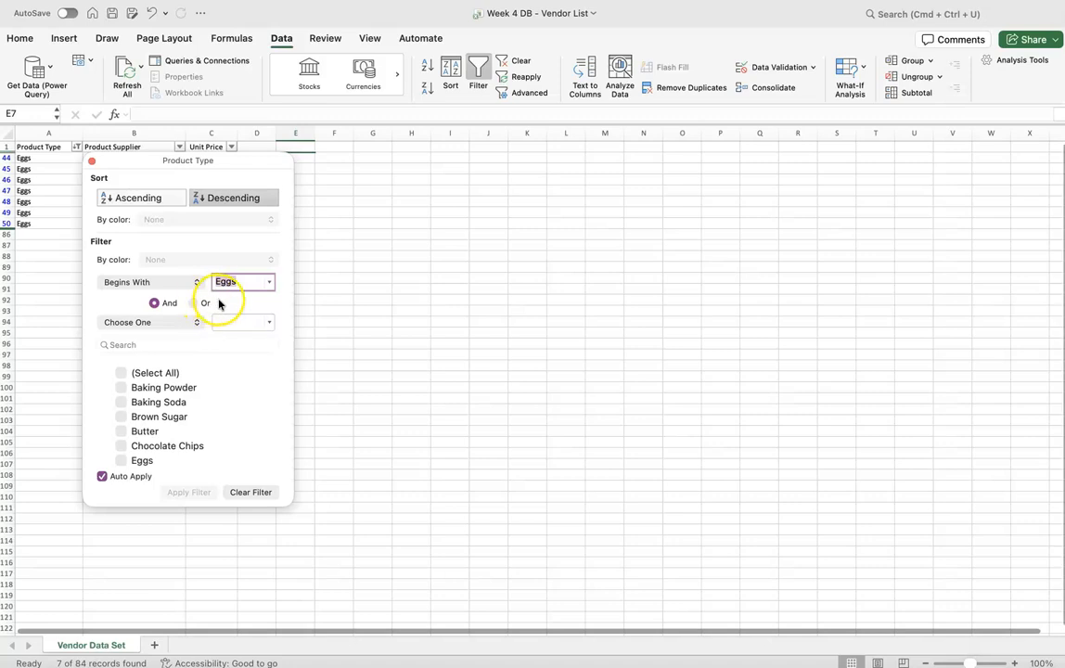
# Try the Or and And options for a second condition, and clear the Product Type filter
pyautogui.click(193, 305)
pyautogui.click(155, 304)
pyautogui.click(250, 497)
pyautogui.click(435, 297)
pyautogui.scroll(-5, 55, 218)
pyautogui.scroll(-15, 73, 212)
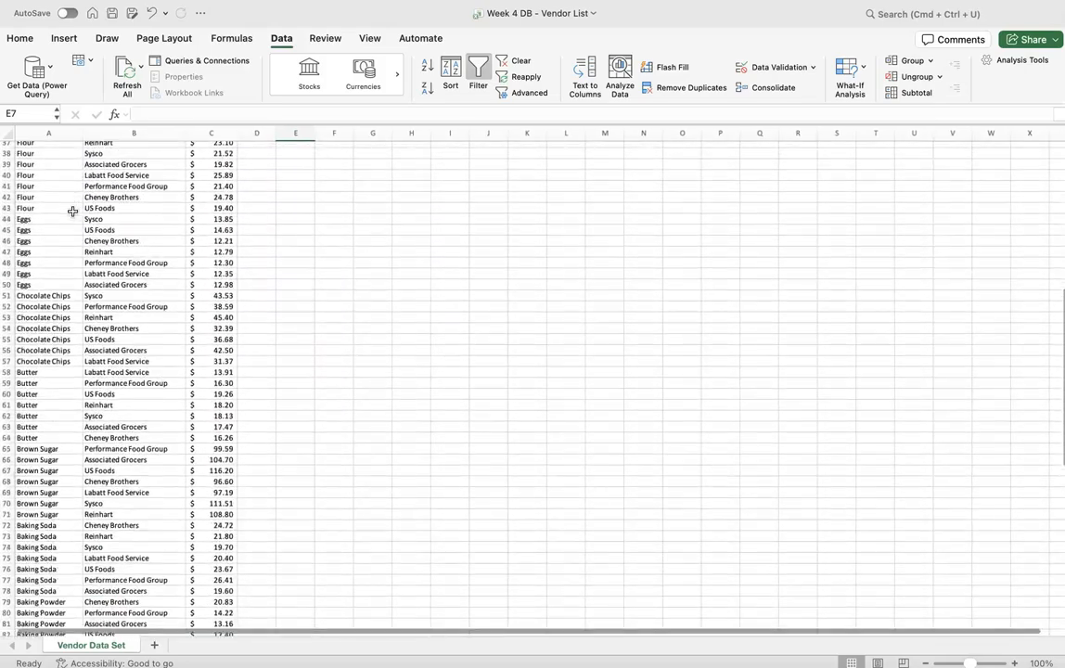
pyautogui.scroll(18, 73, 212)
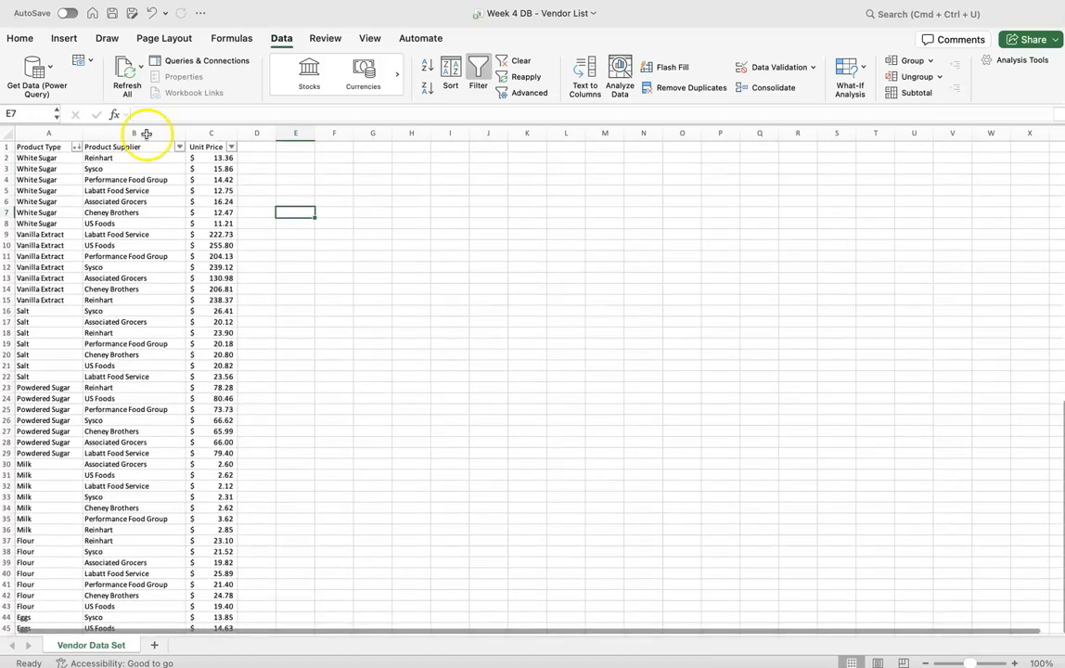
# Sort the Product Supplier column in ascending order through its header filter and close the filter options
pyautogui.click(180, 148)
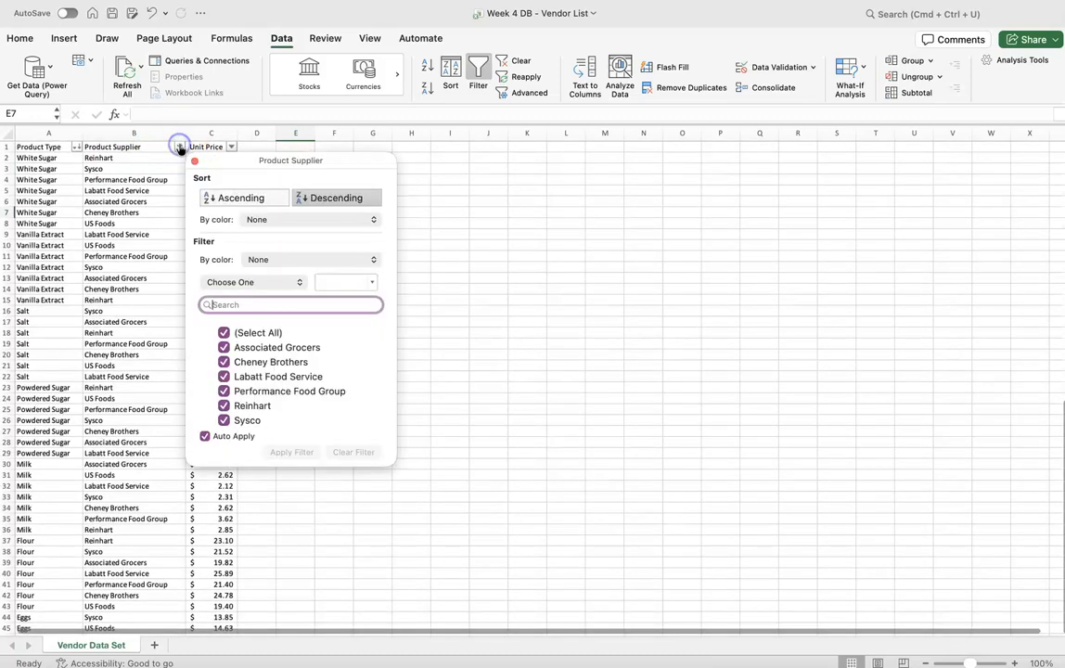
pyautogui.click(267, 197)
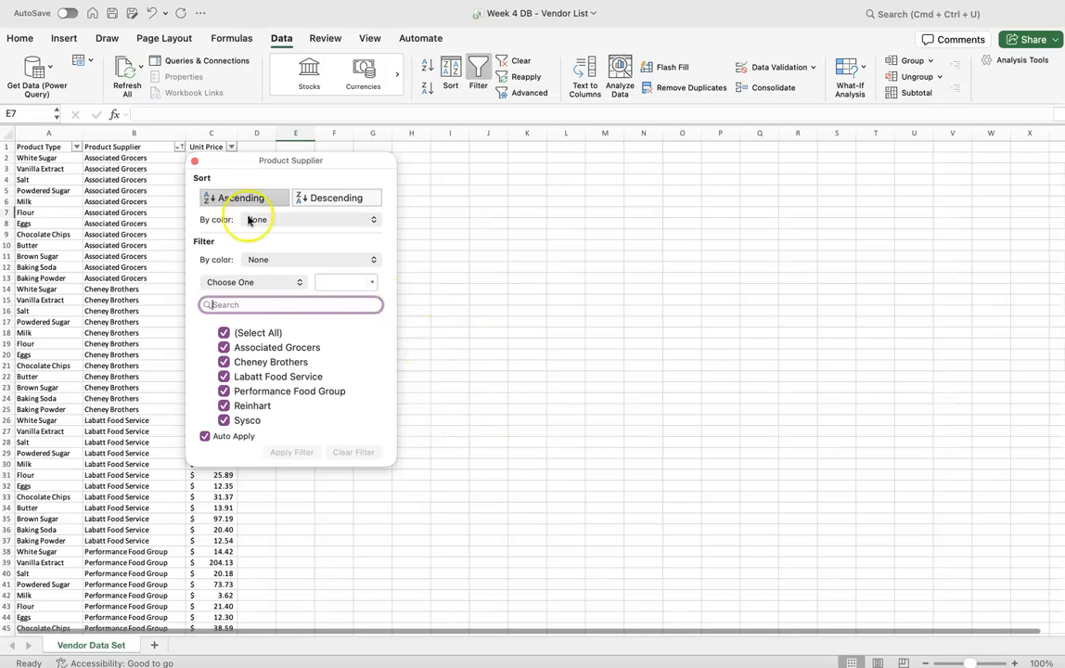
pyautogui.click(194, 161)
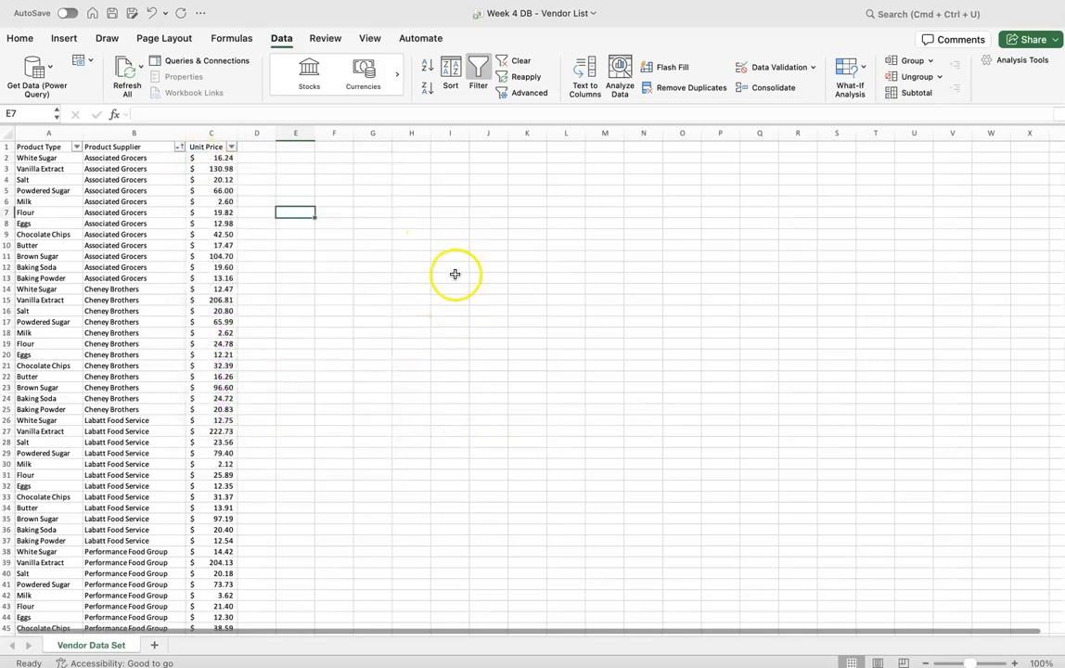